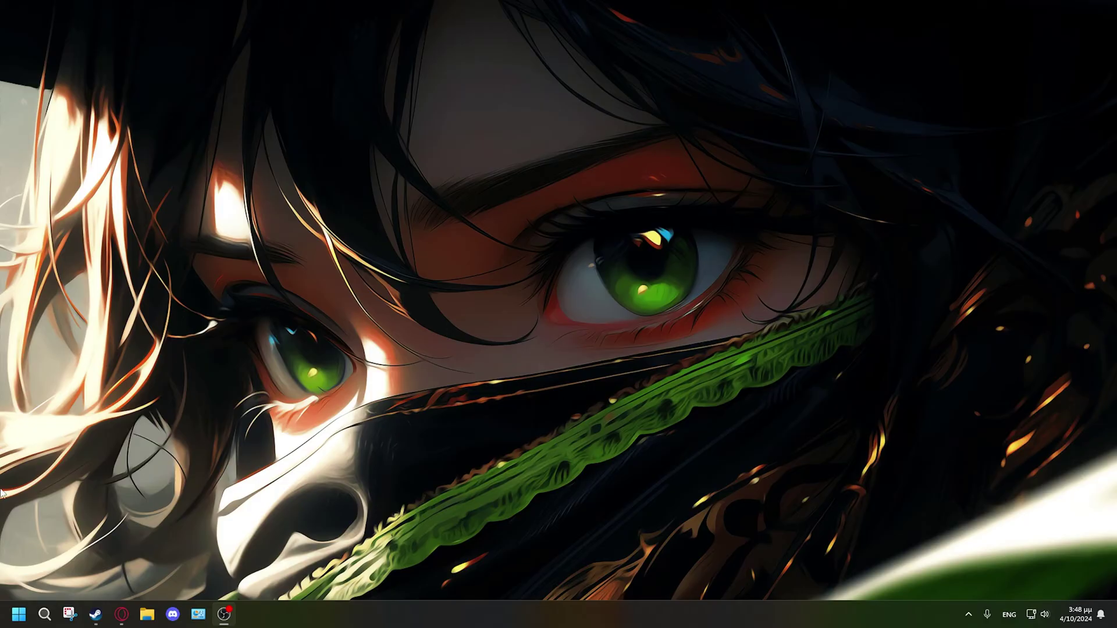
Launch System Properties by searching sysdm.cpl from the Start menu
{"action": "left_click", "coordinate": [20, 615]}
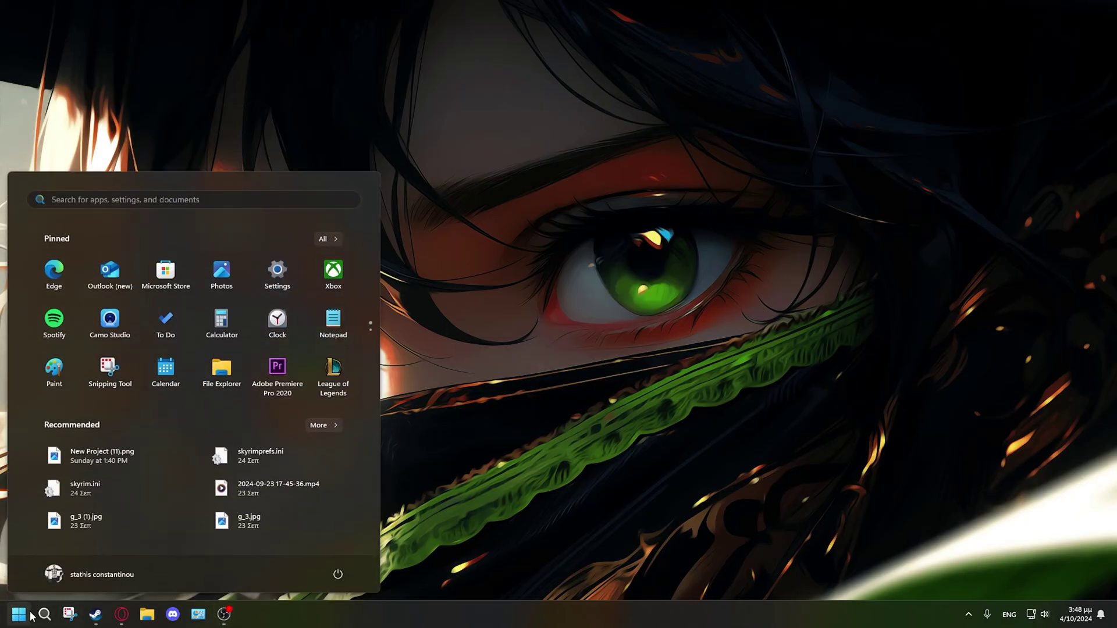
{"action": "left_click", "coordinate": [216, 200]}
{"action": "type", "text": "sysd"}
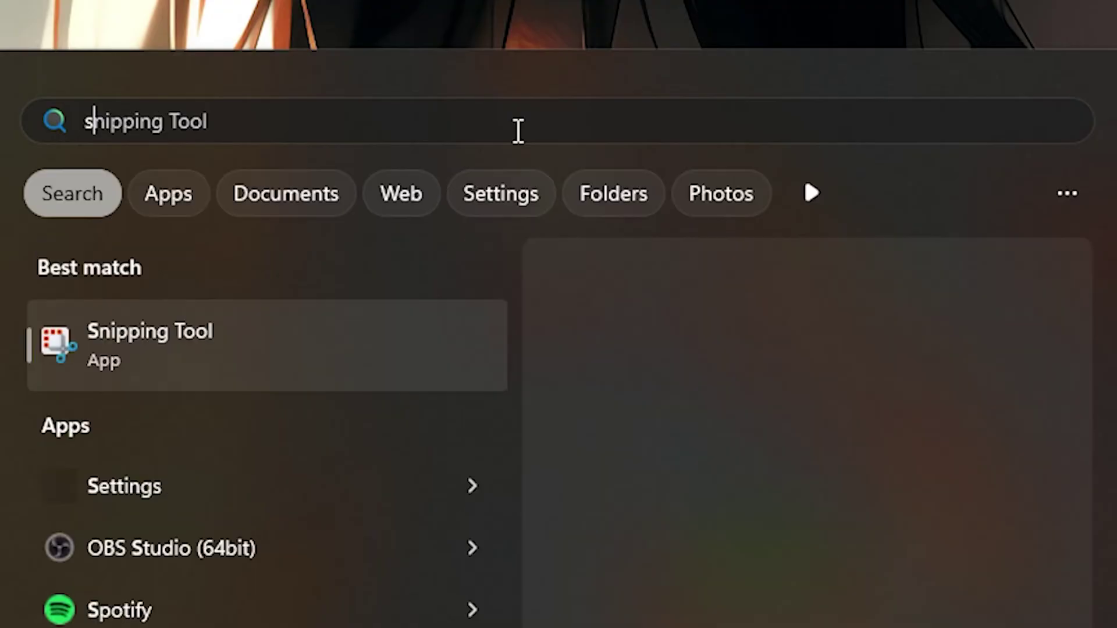
{"action": "type", "text": "m.cpl"}
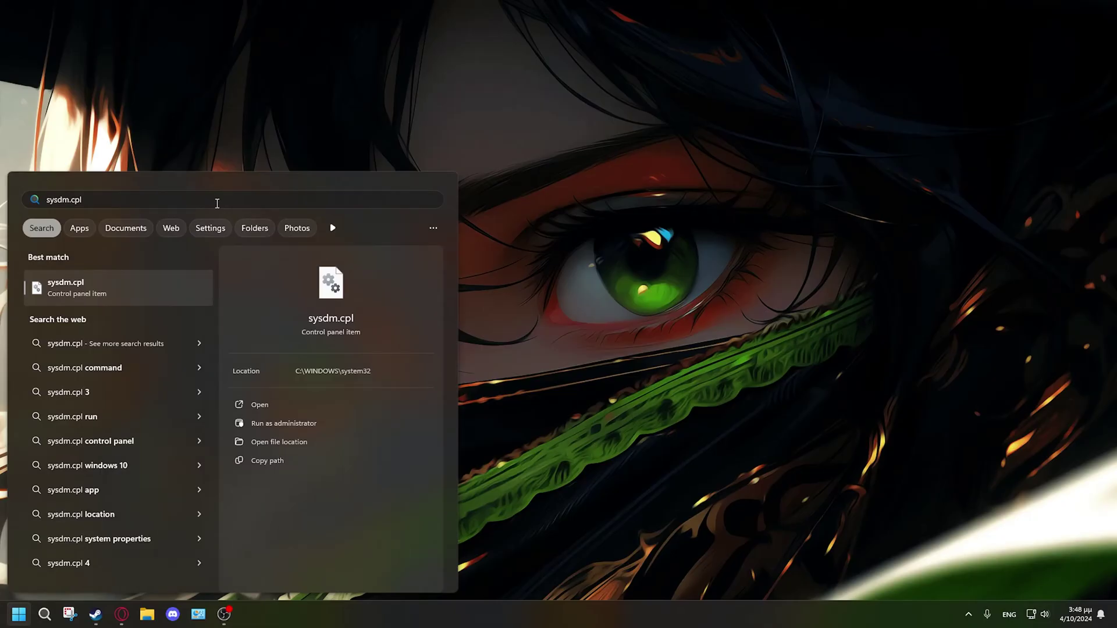
{"action": "key", "text": "Return"}
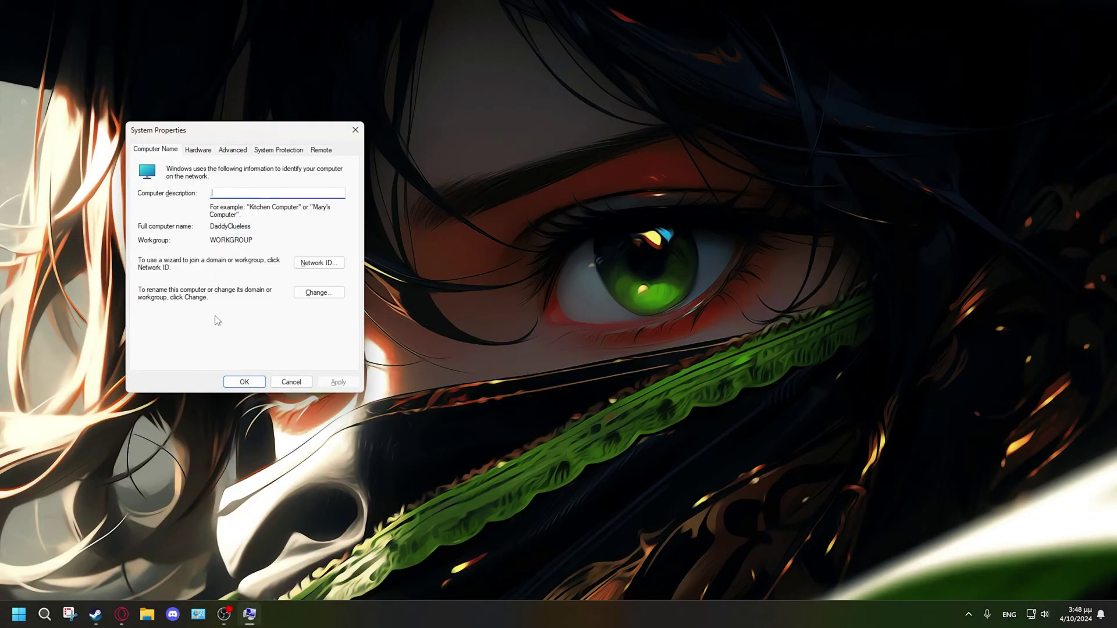
Center the dialog and show Performance Options' Advanced page with the 43008 MB virtual memory total
{"action": "left_click_drag", "start_coordinate": [235, 138], "coordinate": [500, 159]}
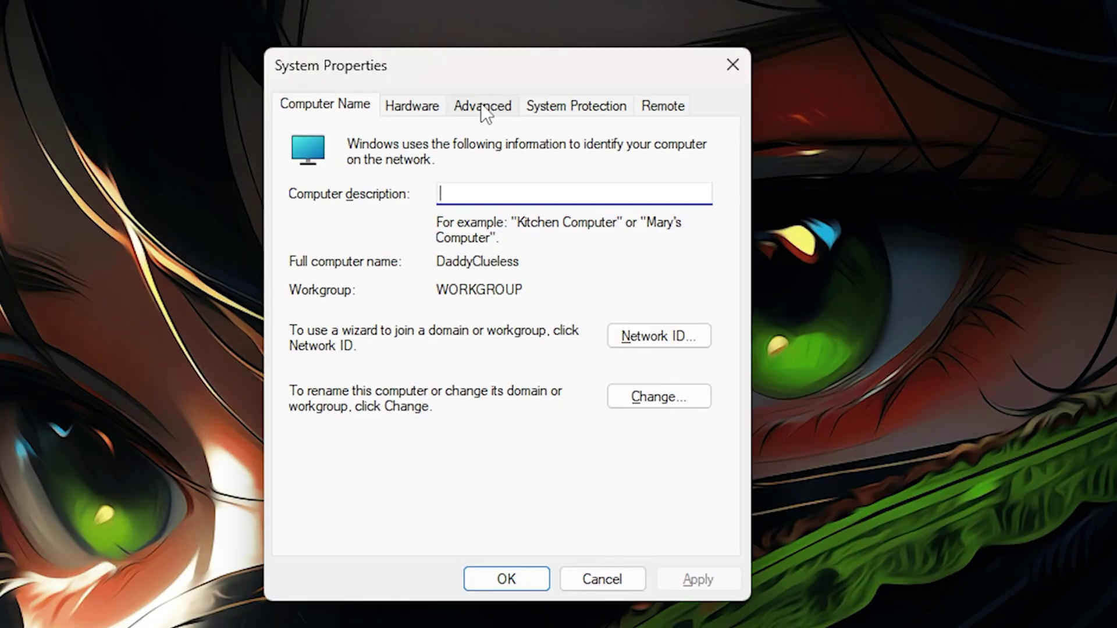
{"action": "left_click", "coordinate": [483, 108]}
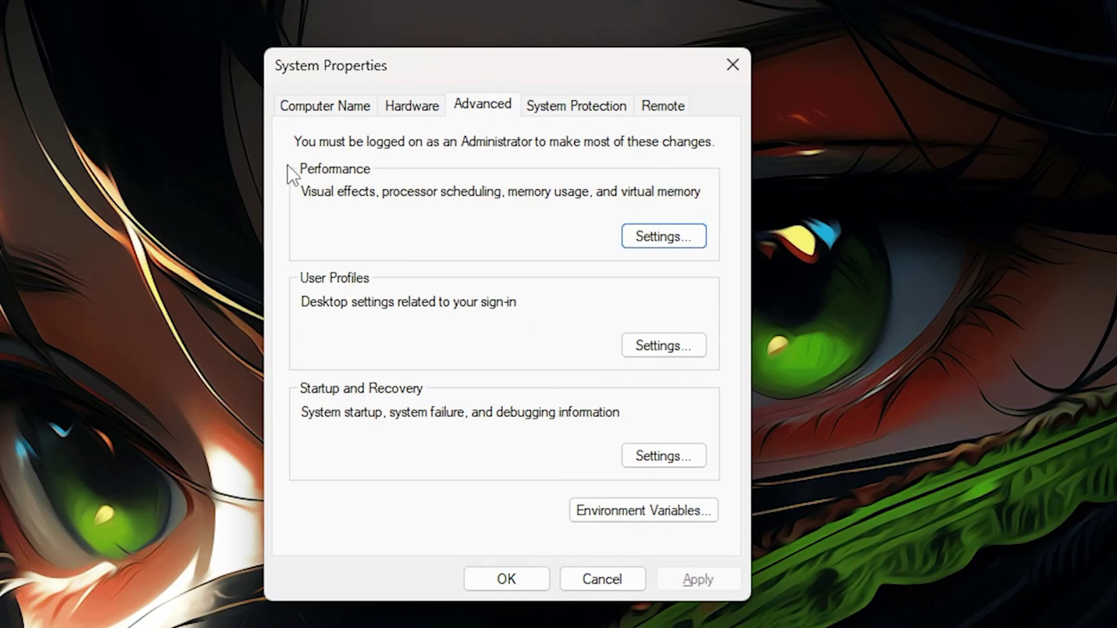
{"action": "left_click", "coordinate": [676, 231]}
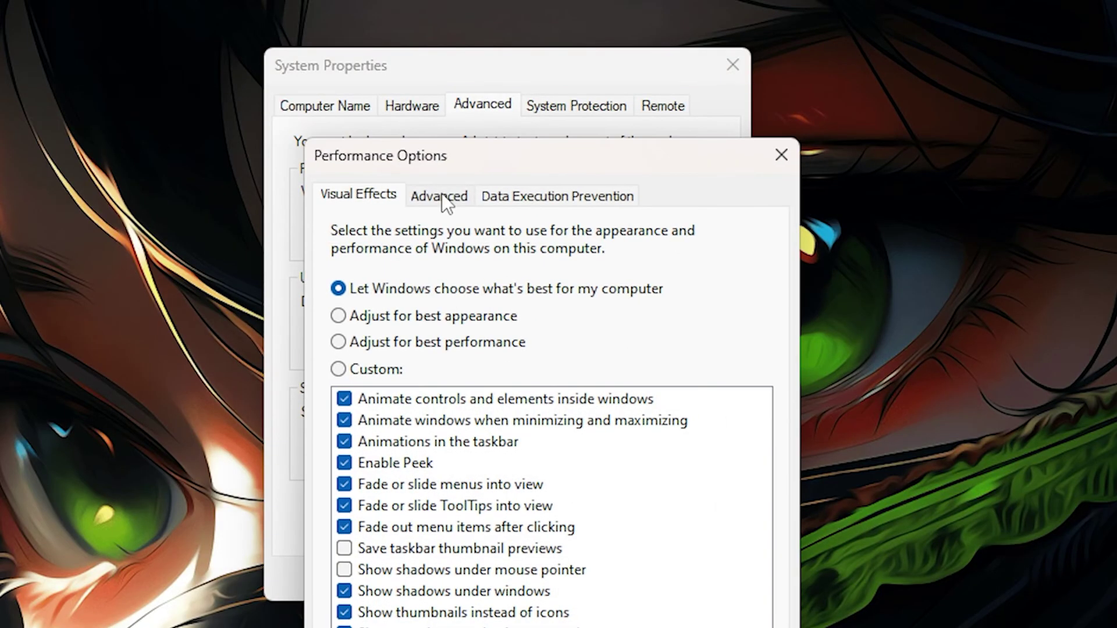
{"action": "left_click", "coordinate": [445, 199]}
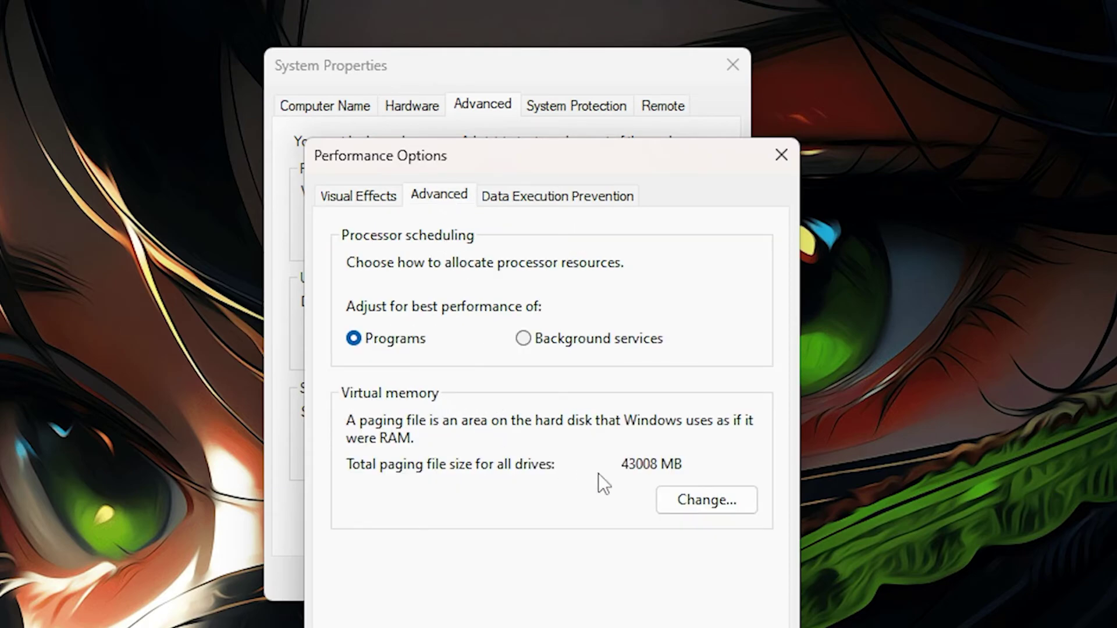
In Virtual Memory, turn off automatic management and give D: a custom 4968 MB initial size
{"action": "left_click", "coordinate": [705, 507]}
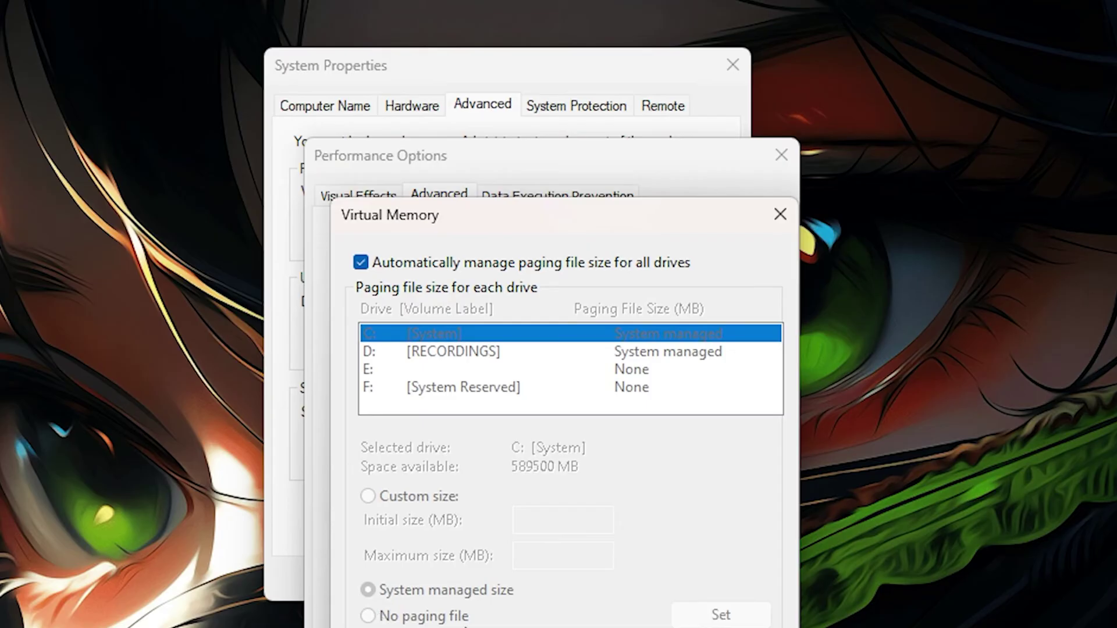
{"action": "left_click", "coordinate": [364, 264]}
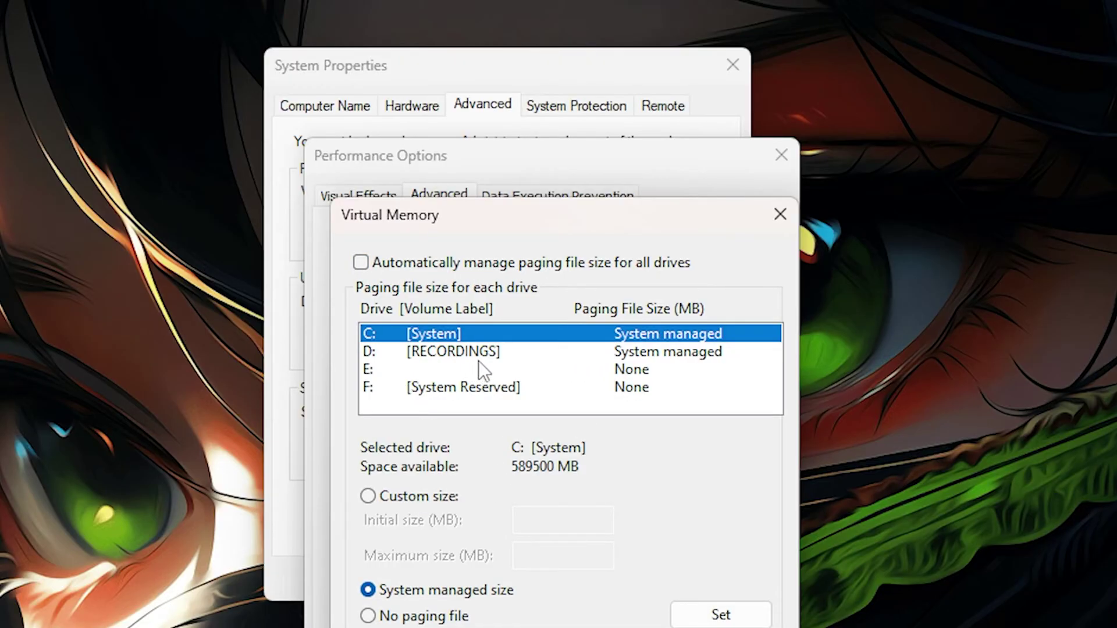
{"action": "left_click", "coordinate": [605, 354]}
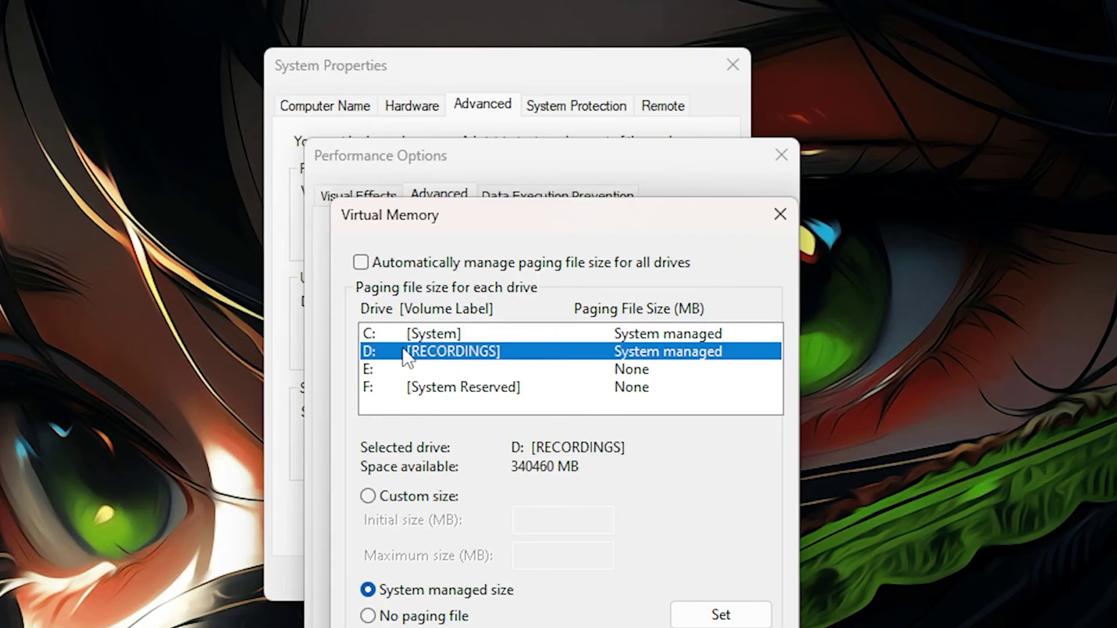
{"action": "left_click", "coordinate": [368, 496]}
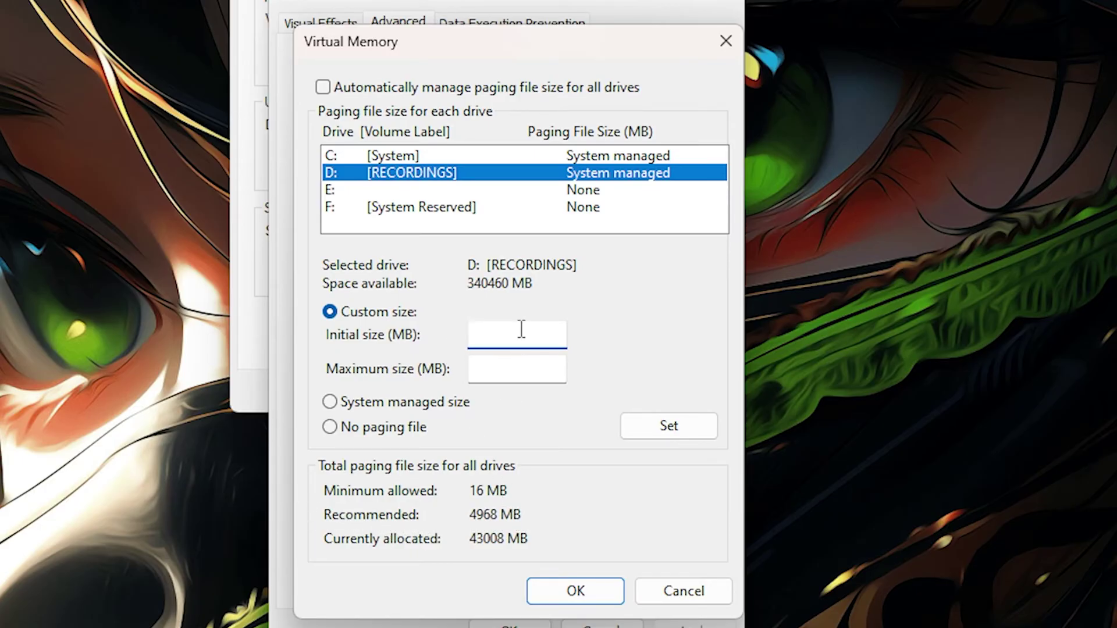
{"action": "type", "text": "4968"}
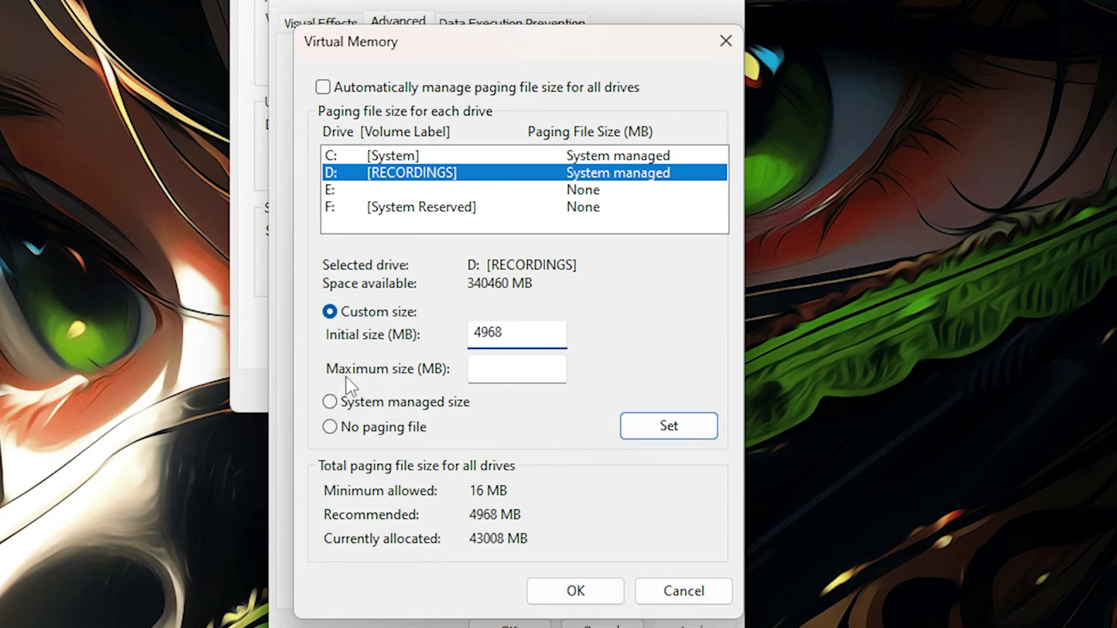
{"action": "left_click", "coordinate": [527, 377]}
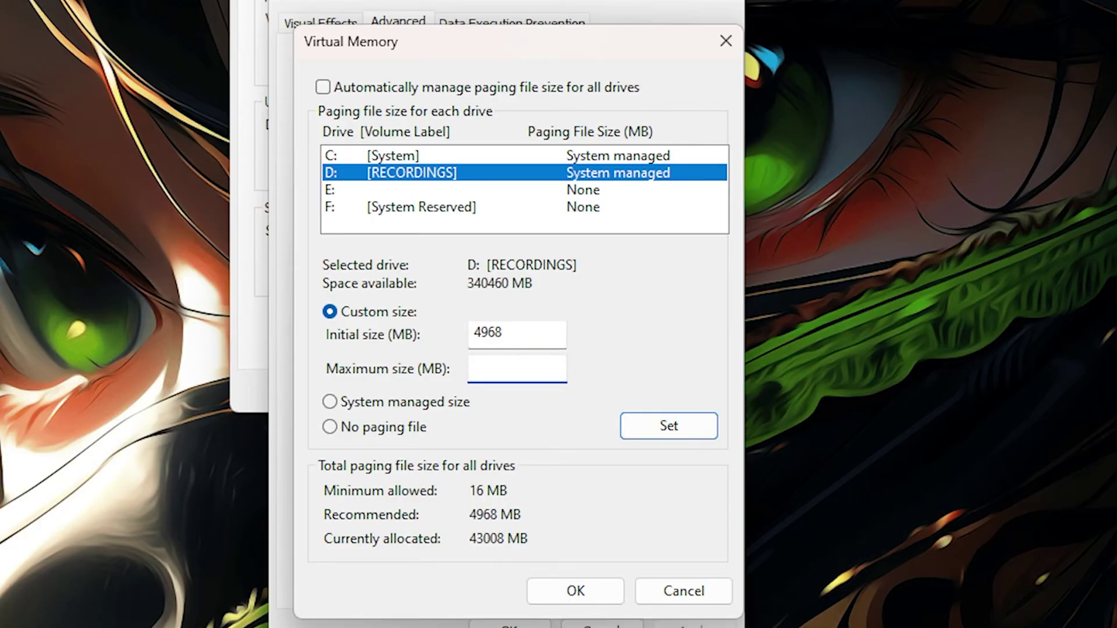
Launch Calculator and compute 32 × 1024 = 32768
{"action": "key", "text": "super"}
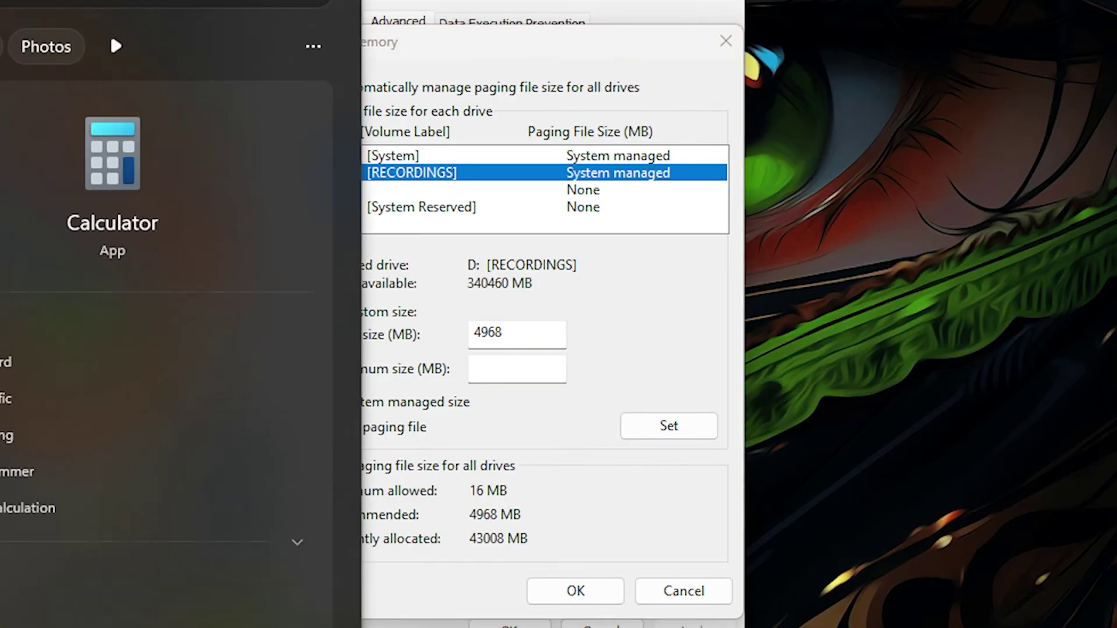
{"action": "key", "text": "Return"}
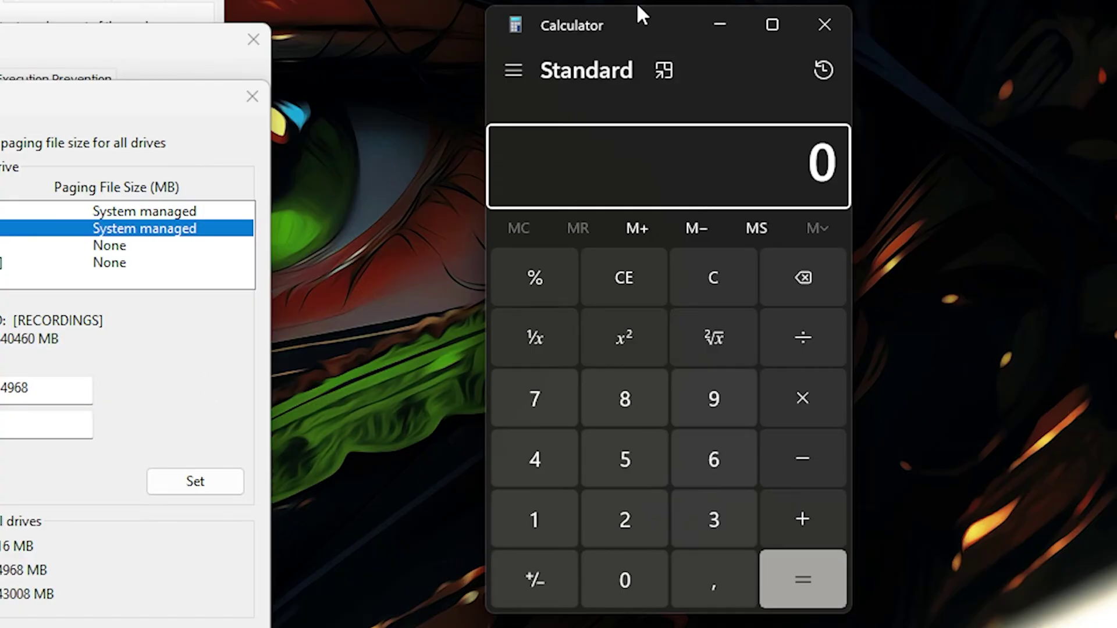
{"action": "left_click_drag", "start_coordinate": [644, 29], "coordinate": [627, 34]}
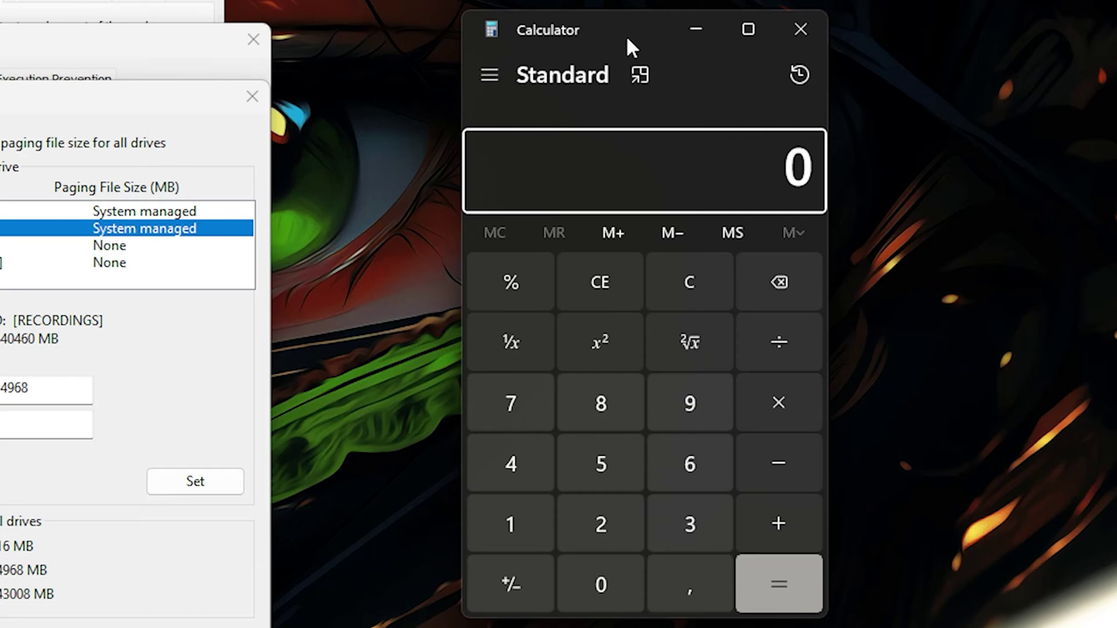
{"action": "type", "text": "32"}
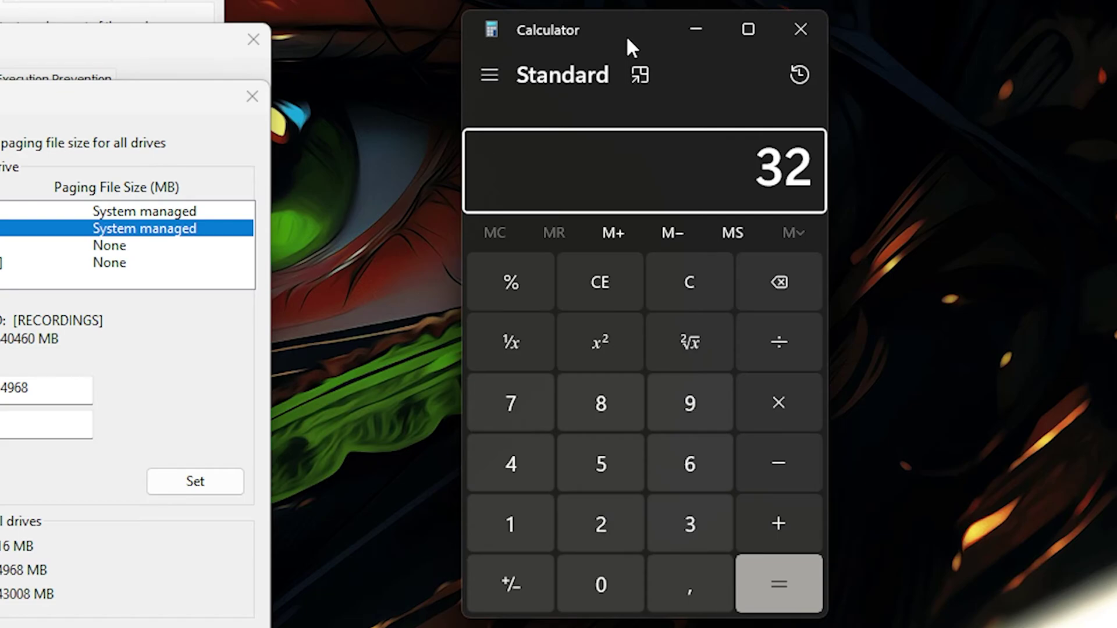
{"action": "key", "text": "asterisk"}
{"action": "type", "text": "1024"}
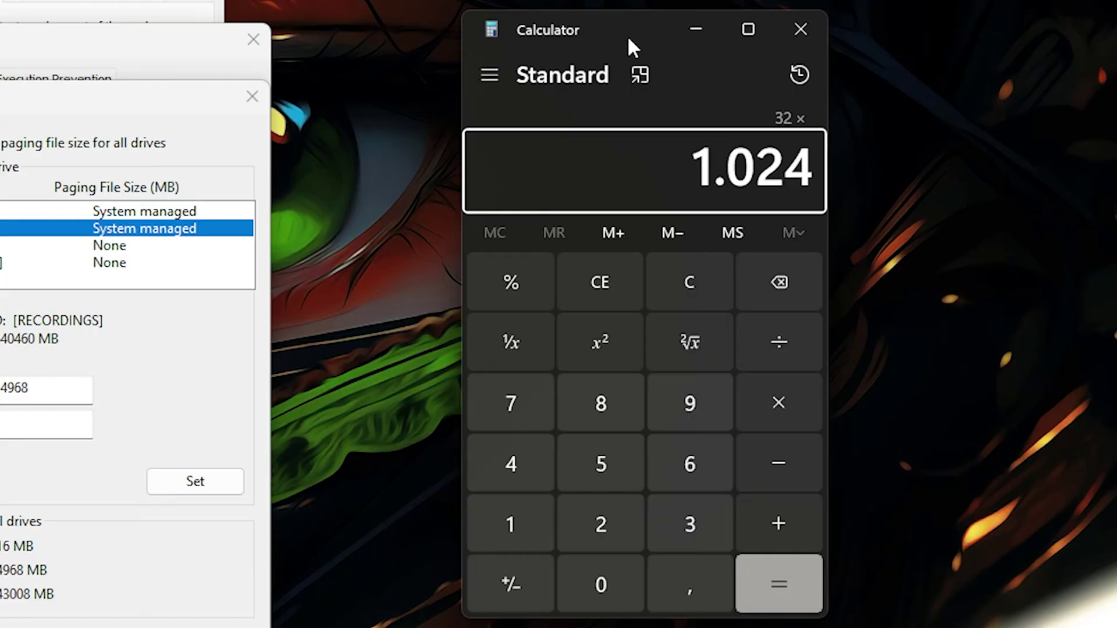
{"action": "key", "text": "Return"}
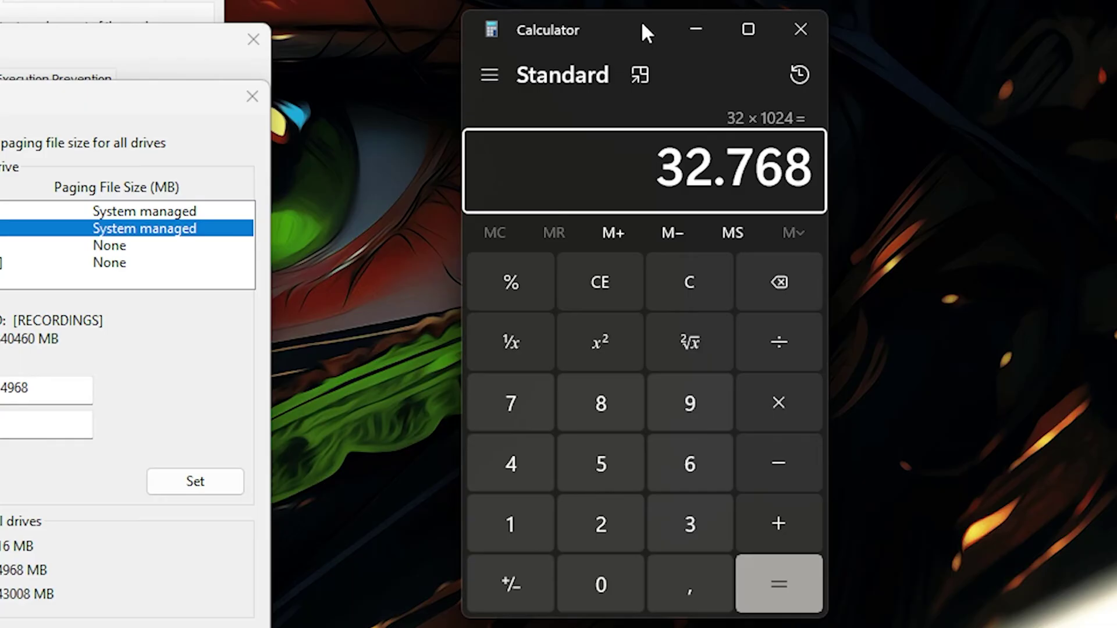
Multiply the 32768 result by 3 to get 98304 and select the result
{"action": "left_click_drag", "start_coordinate": [663, 162], "coordinate": [825, 169]}
{"action": "left_click", "coordinate": [780, 400]}
{"action": "left_click", "coordinate": [682, 535]}
{"action": "left_click", "coordinate": [771, 573]}
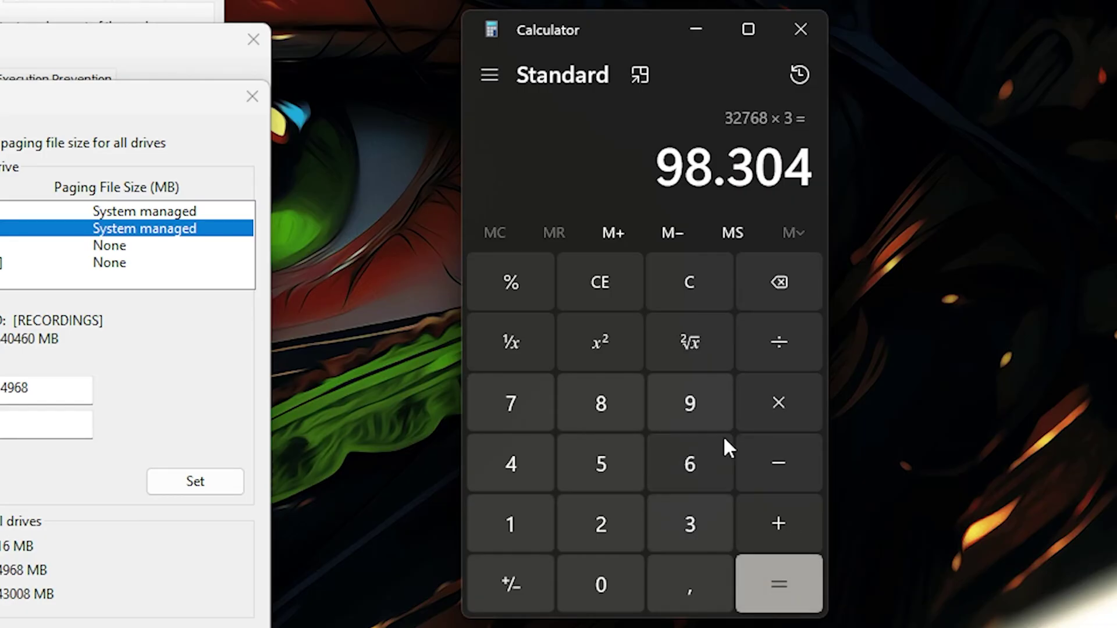
{"action": "left_click_drag", "start_coordinate": [656, 182], "coordinate": [825, 168]}
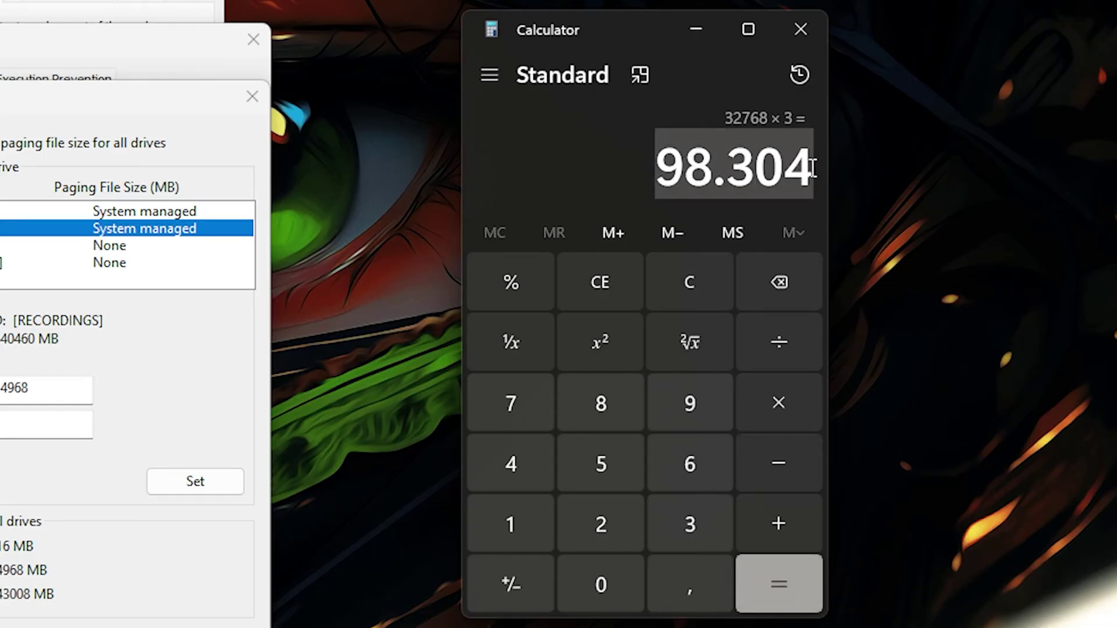
{"action": "left_click", "coordinate": [810, 171]}
{"action": "left_click_drag", "start_coordinate": [811, 175], "coordinate": [671, 180]}
{"action": "left_click", "coordinate": [669, 181]}
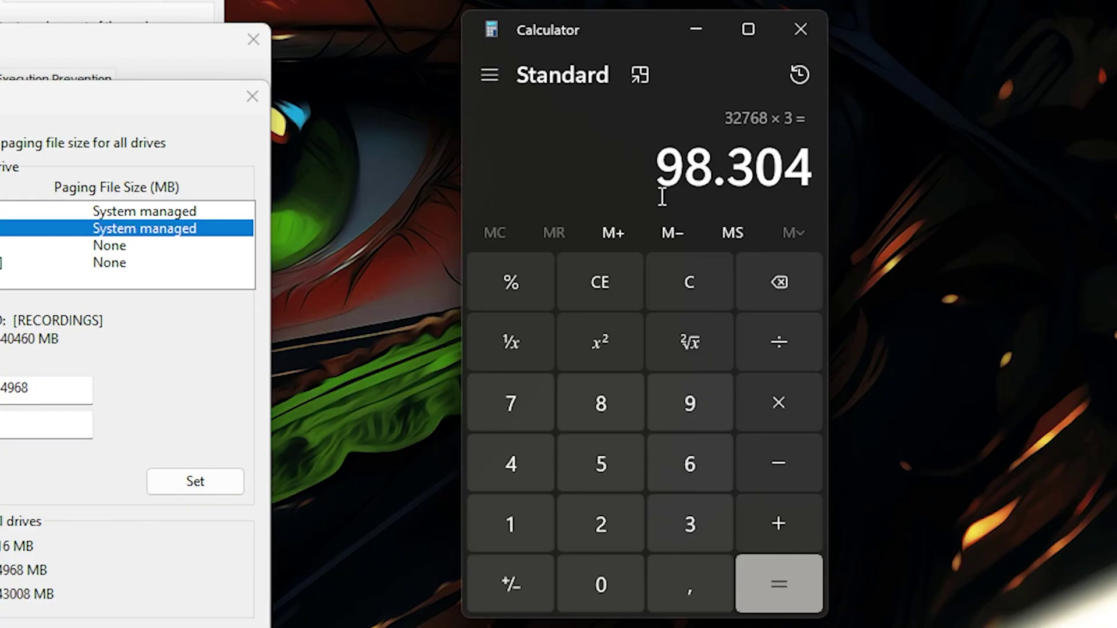
Set D:'s maximum paging size to 40000 MB, then switch C: [System] to custom size
{"action": "left_click", "coordinate": [52, 429]}
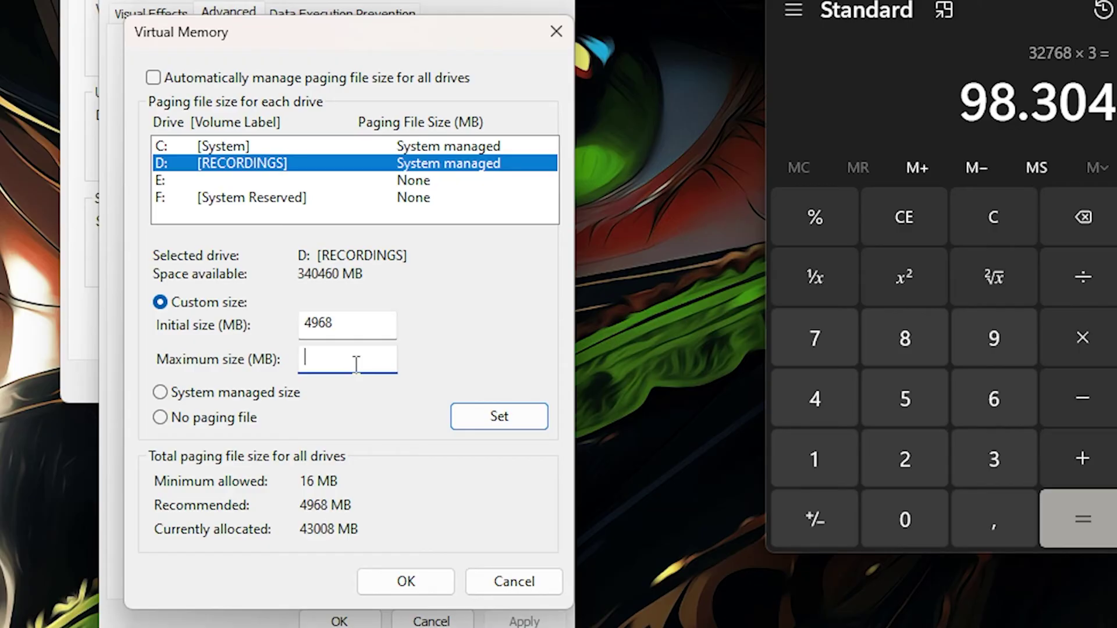
{"action": "type", "text": "40000"}
{"action": "left_click", "coordinate": [485, 422]}
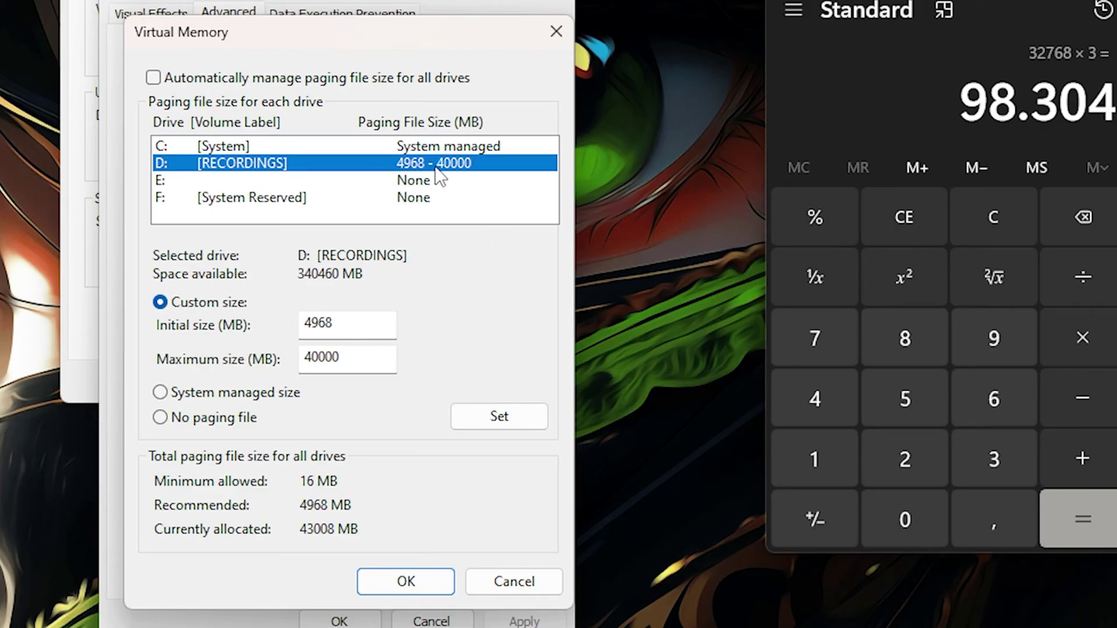
{"action": "left_click", "coordinate": [286, 145]}
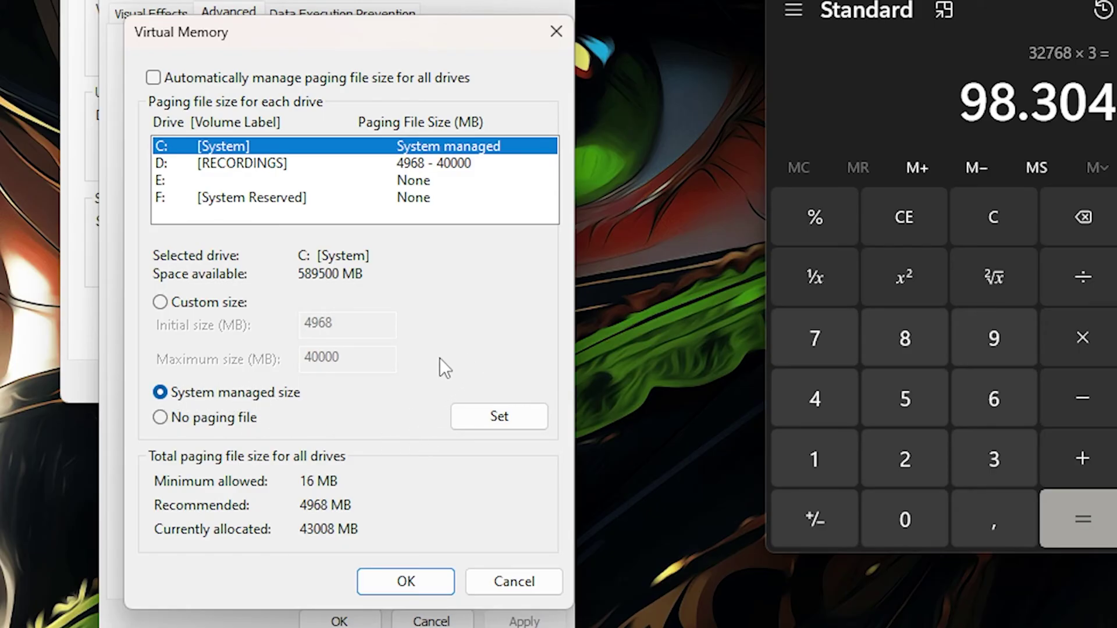
{"action": "left_click", "coordinate": [160, 302]}
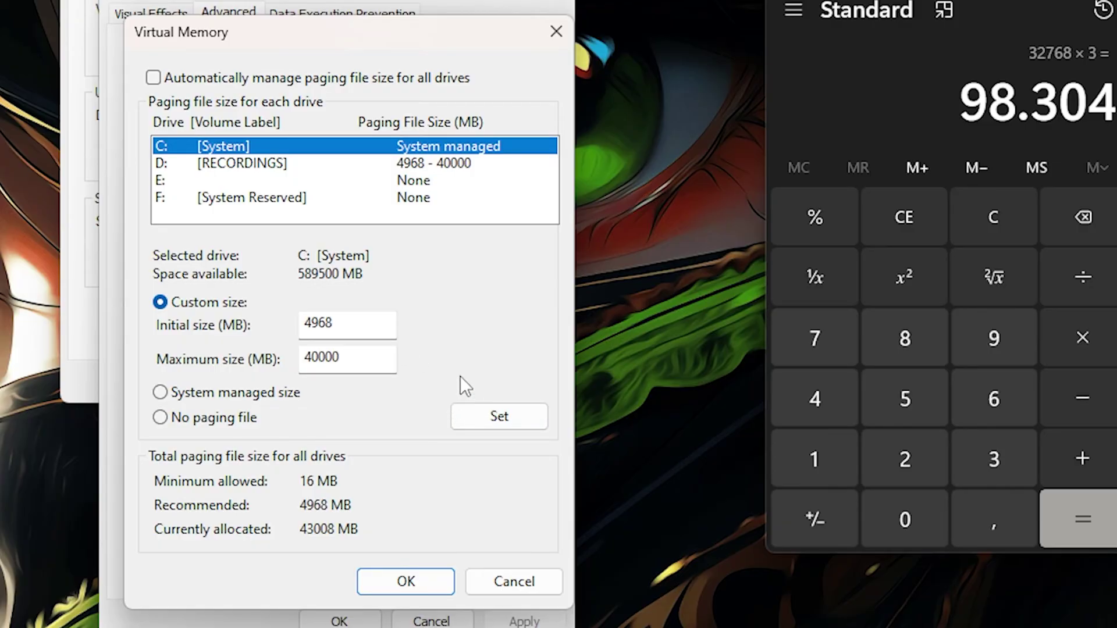
Select D: [RECORDINGS], then go back to C: to discard its unapplied custom size
{"action": "left_click", "coordinate": [438, 164]}
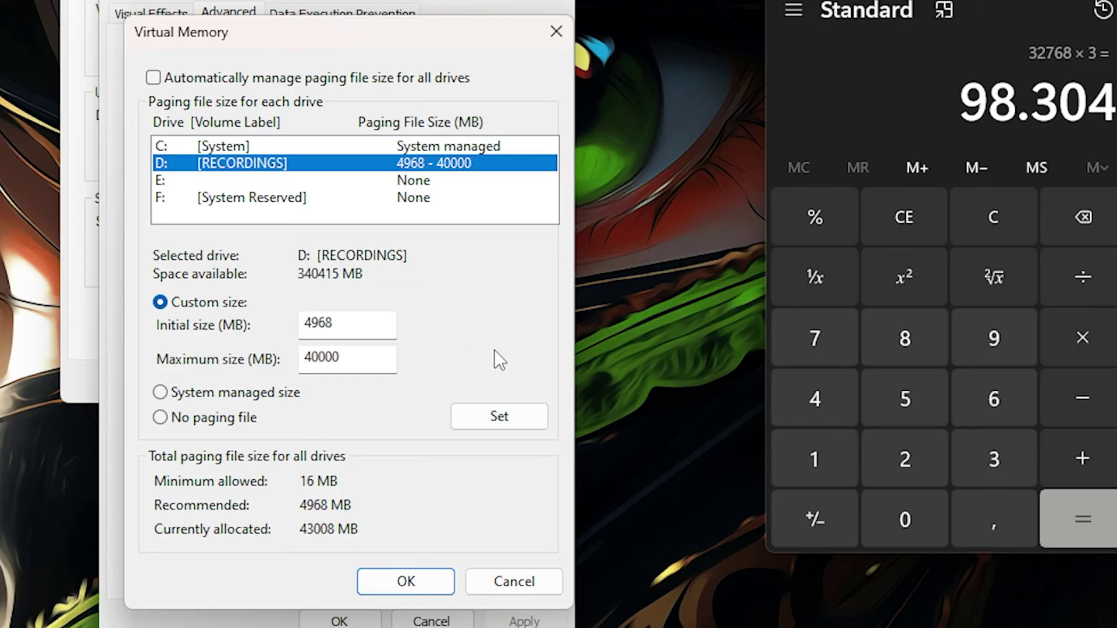
{"action": "key", "text": "Up"}
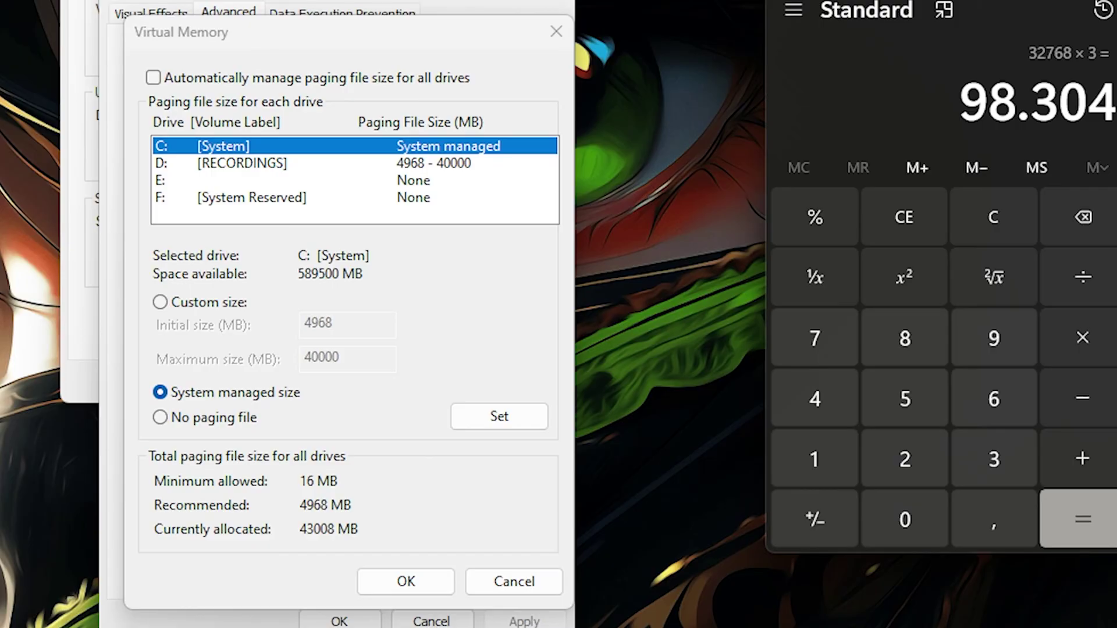
Clear Calculator and compute 16 × 1024 = 16384, then × 3 = 49152
{"action": "left_click", "coordinate": [991, 242]}
{"action": "left_click", "coordinate": [844, 448]}
{"action": "left_click", "coordinate": [990, 400]}
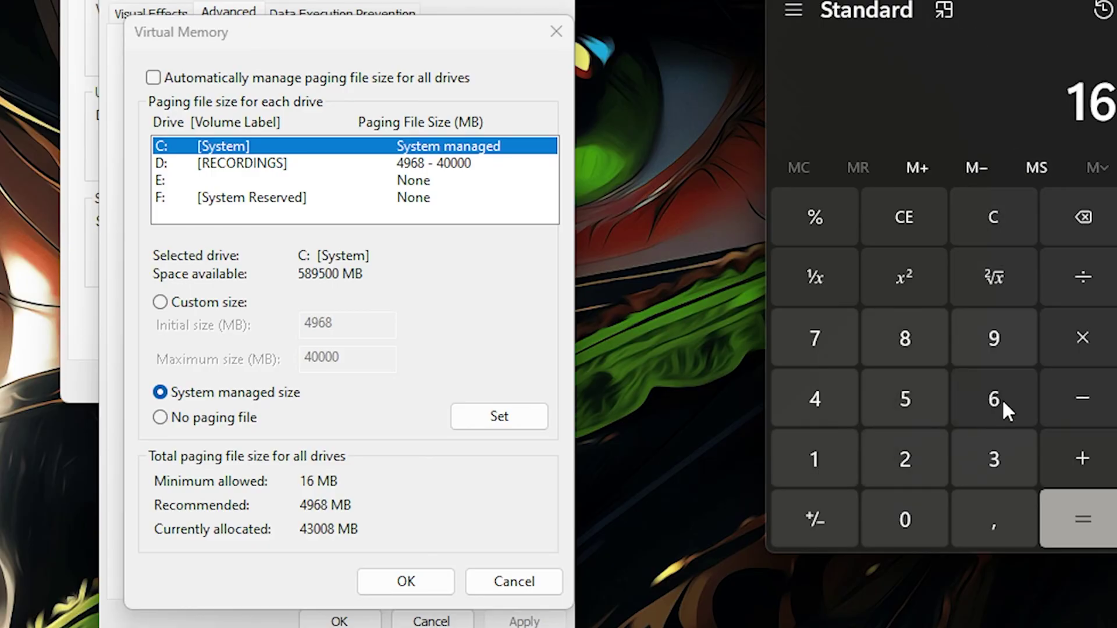
{"action": "left_click", "coordinate": [1083, 332]}
{"action": "left_click", "coordinate": [798, 451]}
{"action": "left_click", "coordinate": [920, 519]}
{"action": "left_click", "coordinate": [902, 463]}
{"action": "left_click", "coordinate": [826, 401]}
{"action": "left_click", "coordinate": [1083, 521]}
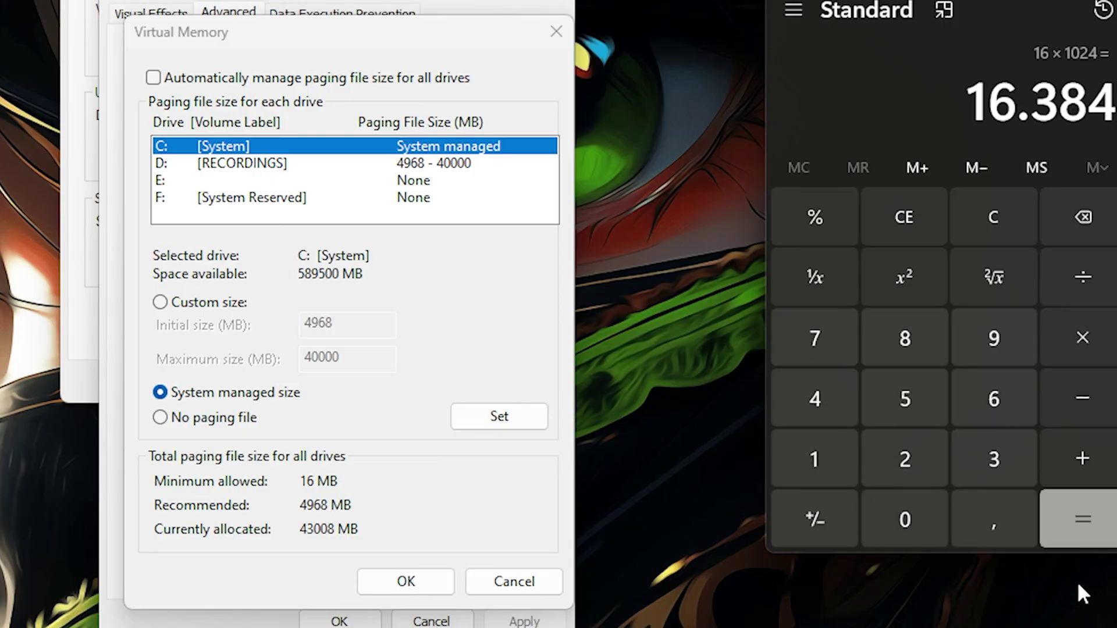
{"action": "left_click", "coordinate": [1079, 333]}
{"action": "left_click", "coordinate": [996, 454]}
{"action": "left_click", "coordinate": [1083, 521]}
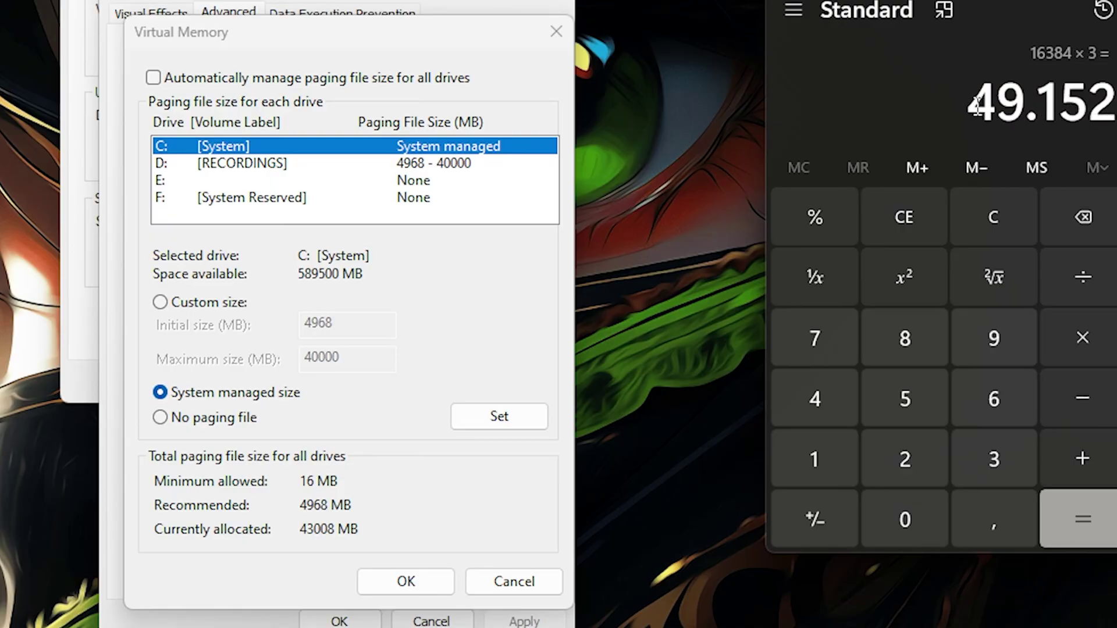
Select drive D: and check its 4968 MB initial and 40000 MB maximum sizes
{"action": "left_click", "coordinate": [285, 164]}
{"action": "left_click_drag", "start_coordinate": [349, 357], "coordinate": [302, 362]}
{"action": "left_click", "coordinate": [365, 359]}
{"action": "left_click_drag", "start_coordinate": [349, 322], "coordinate": [298, 323]}
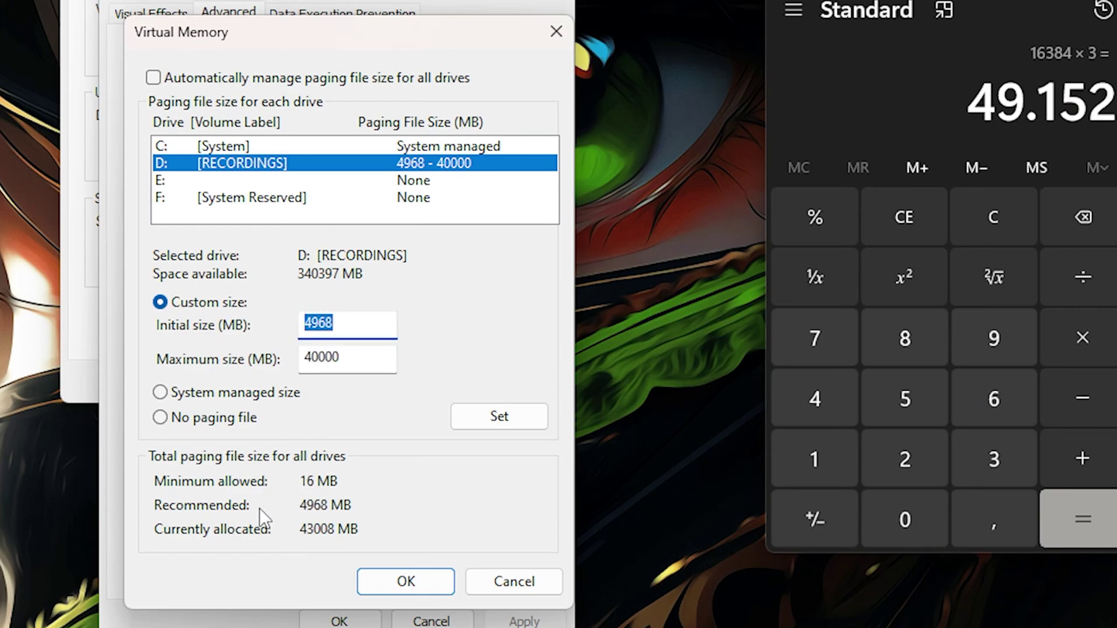